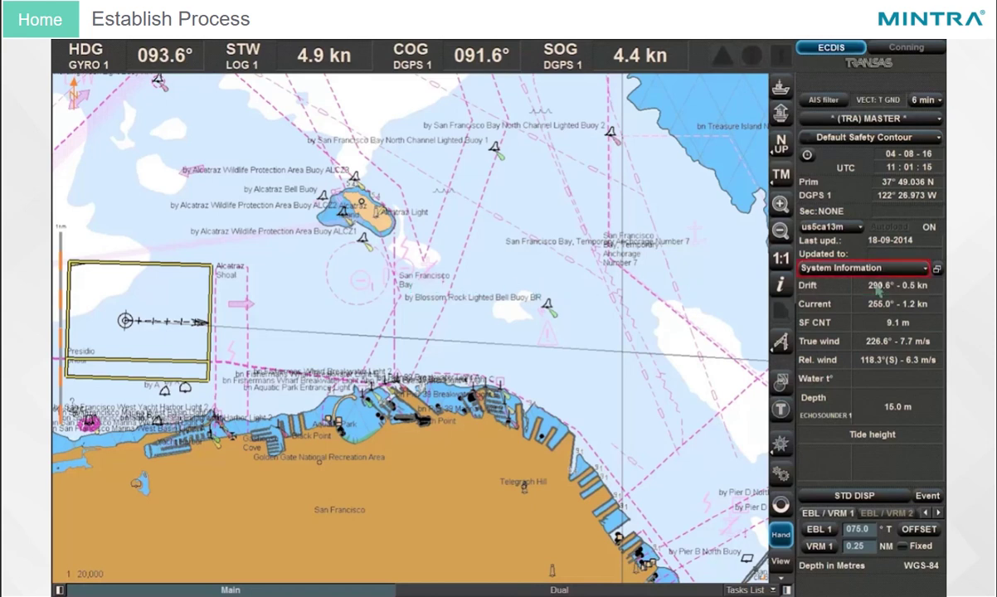
Show the Manually Fix Position panel from the System Information list
click(919, 273)
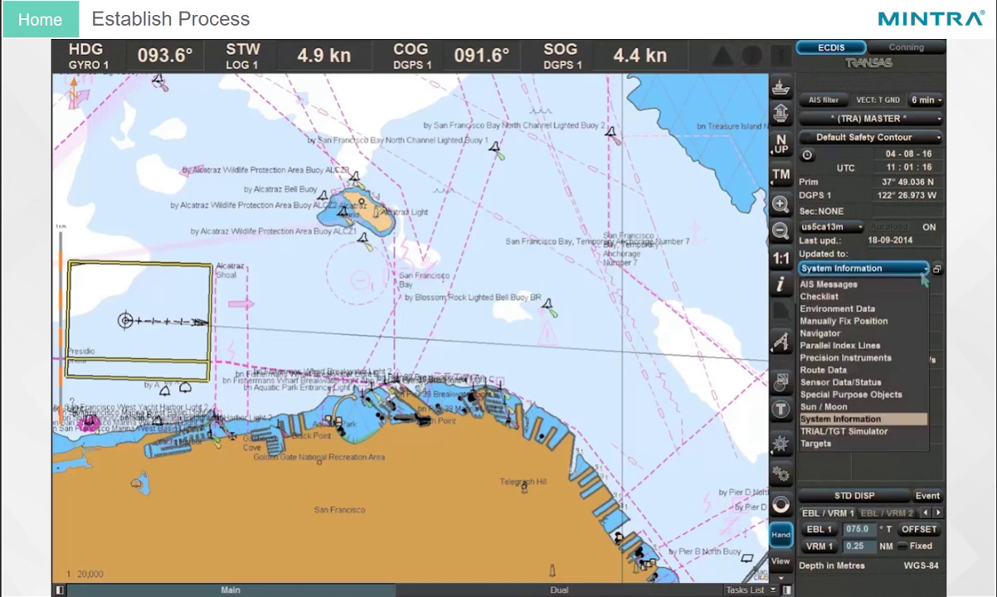
click(916, 321)
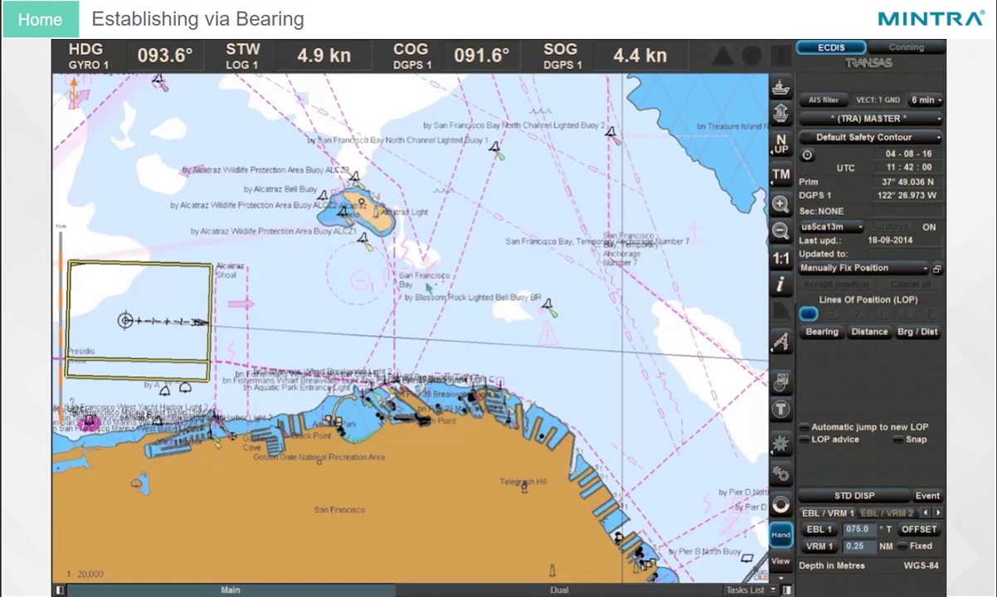
Plot a bearing line of position of 068.0° named Alcatraz on the chart
click(822, 332)
click(850, 350)
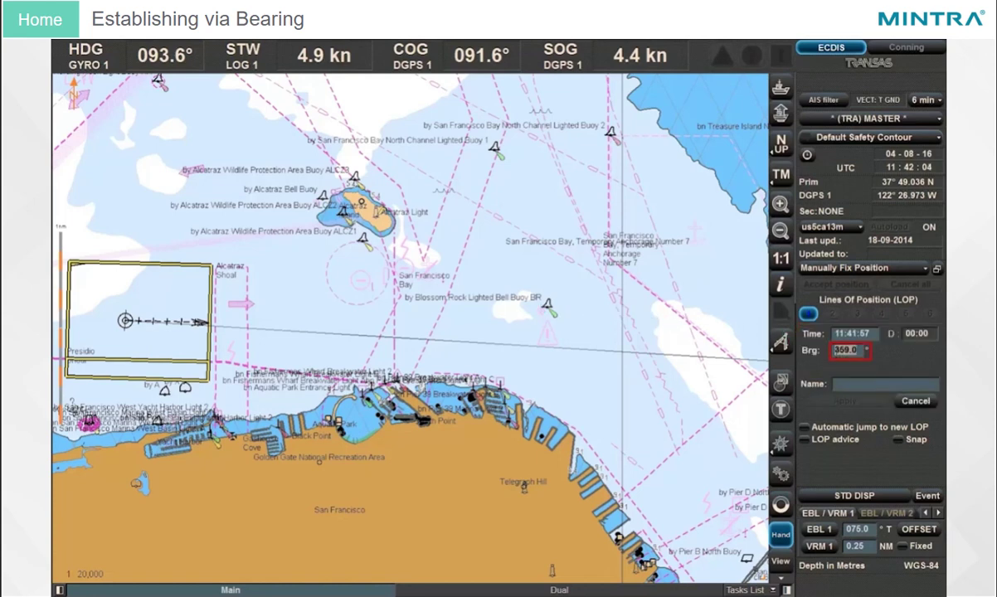
text(068.0)
key(Tab)
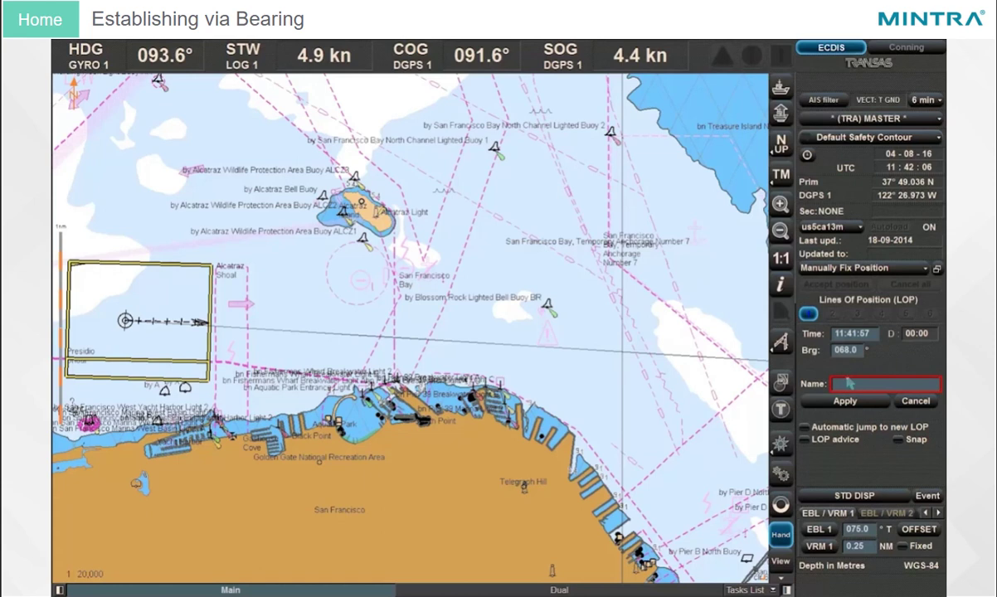
text(Alcatraz)
key(Tab)
click(852, 402)
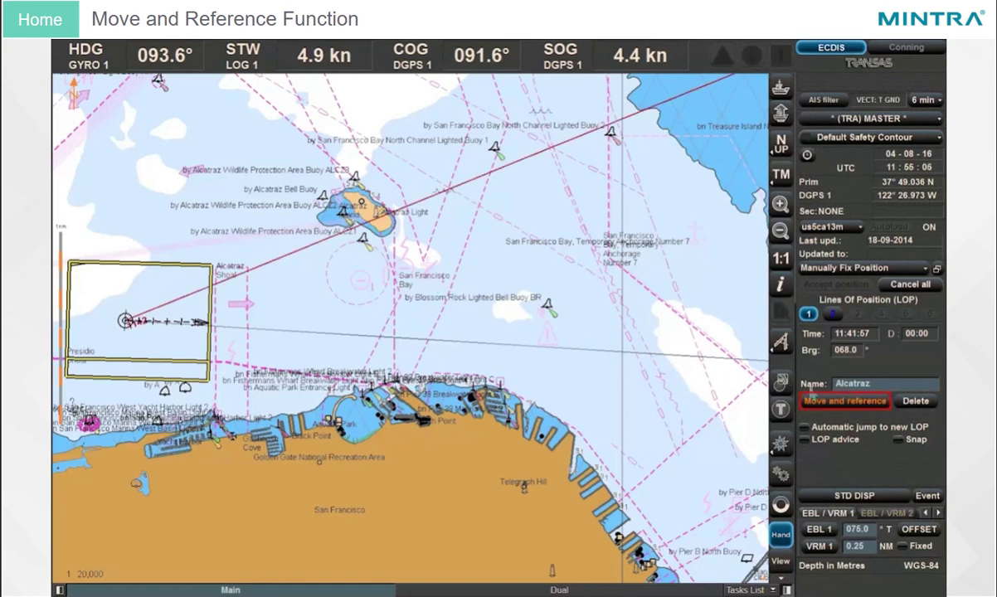
Bind the Alcatraz bearing line to Alcatraz Light on the chart
click(829, 401)
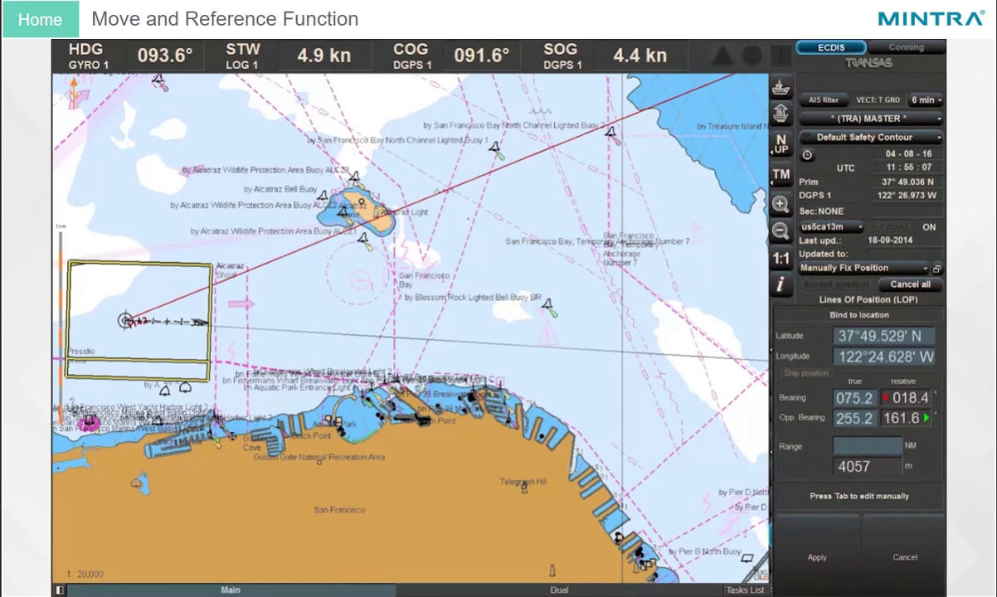
click(468, 220)
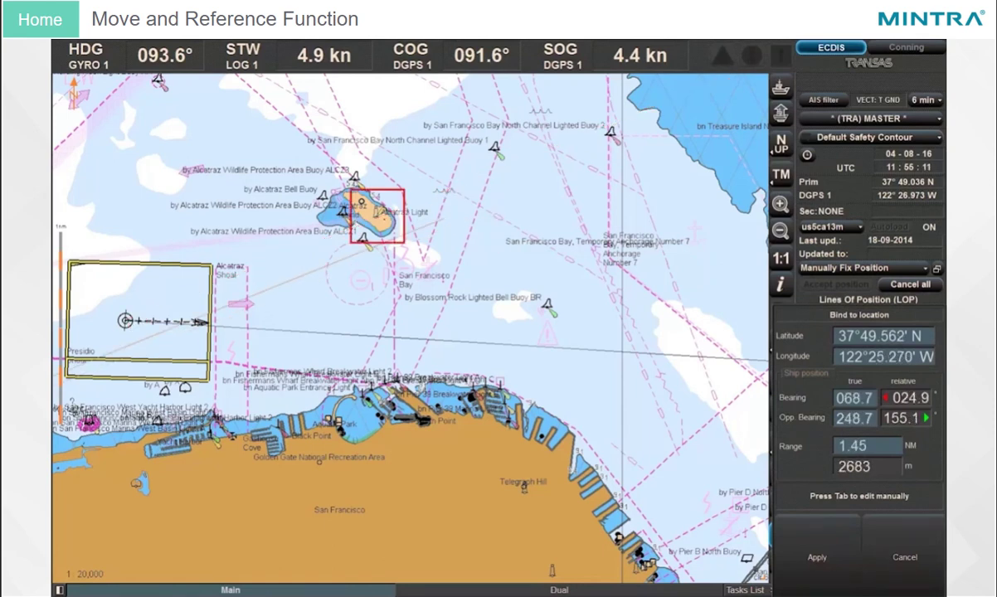
click(367, 211)
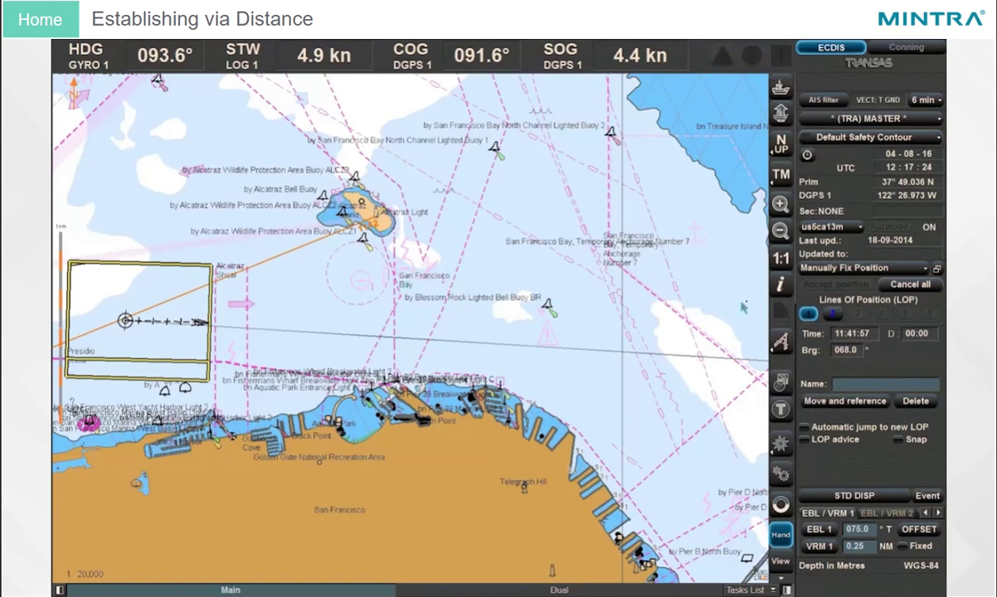
Create a 1.00 NM distance LOP in slot 2 with automatic jump on, then start referencing it
click(831, 314)
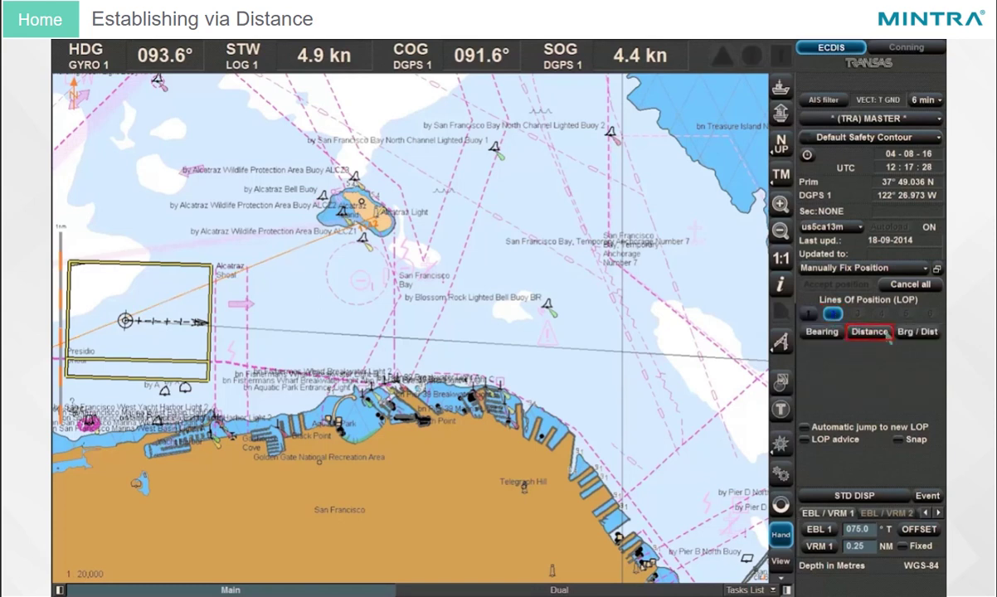
click(869, 331)
click(846, 350)
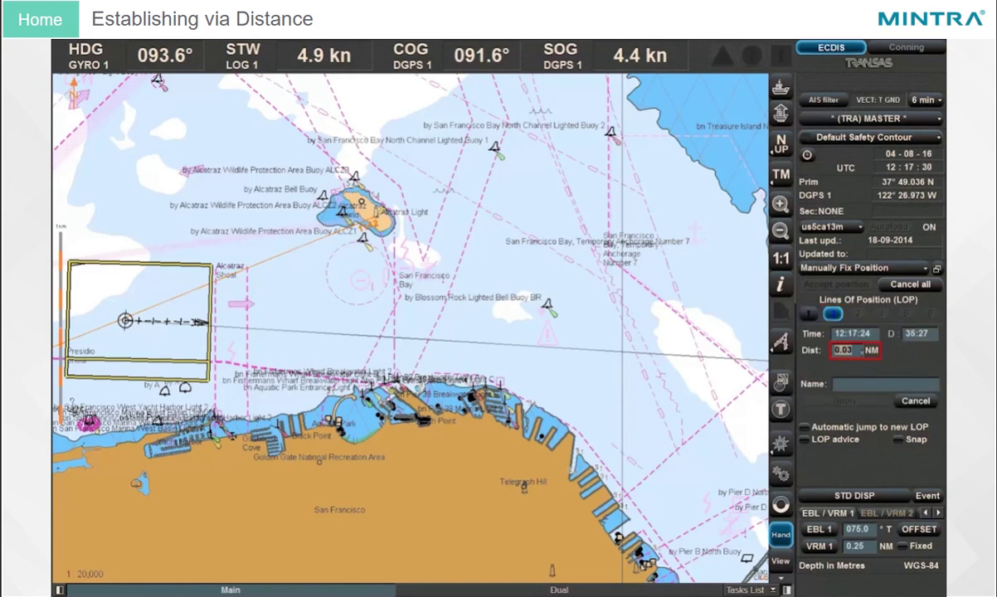
text(1)
key(Return)
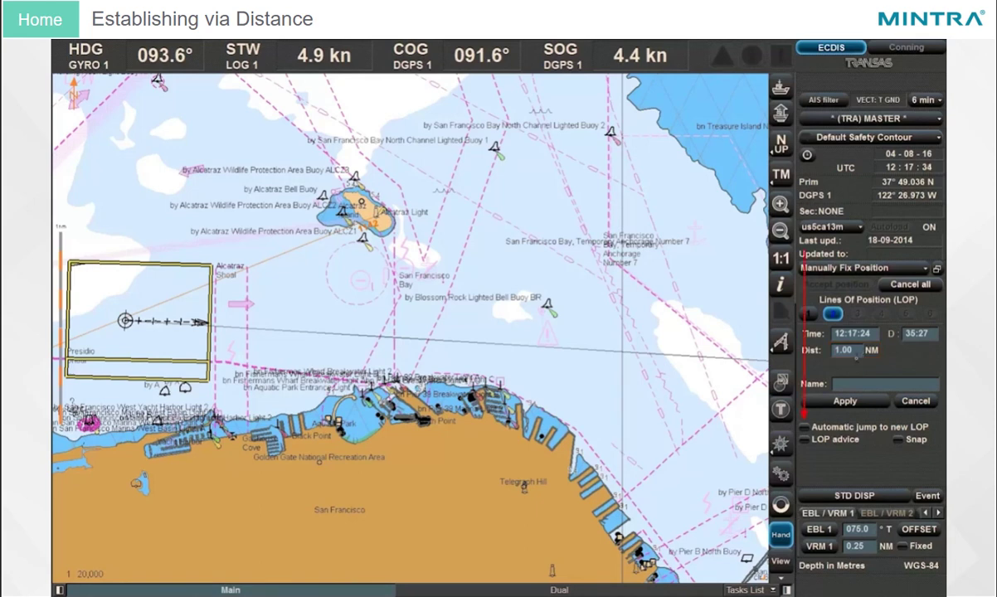
click(806, 428)
click(846, 402)
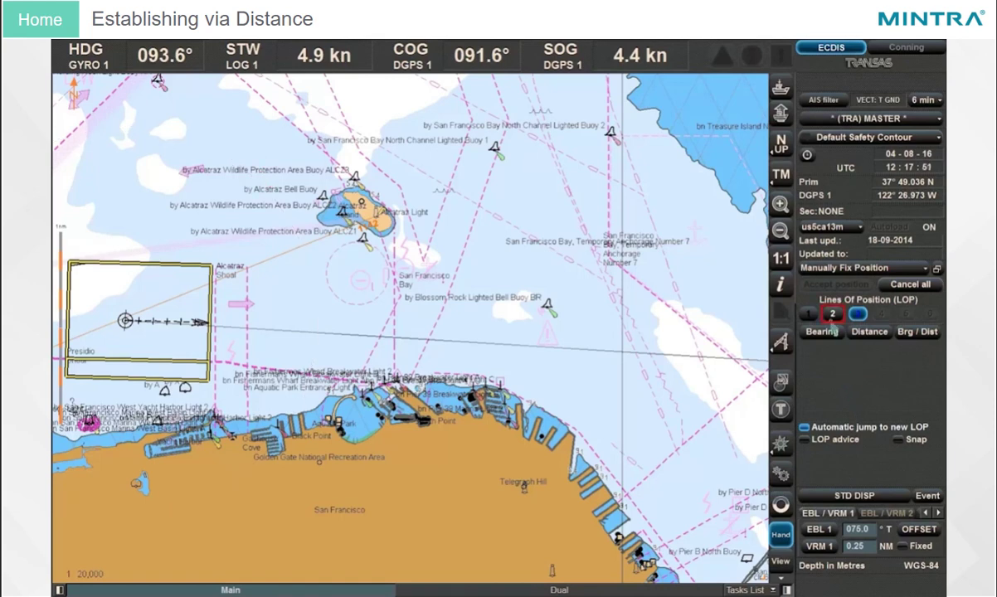
click(832, 314)
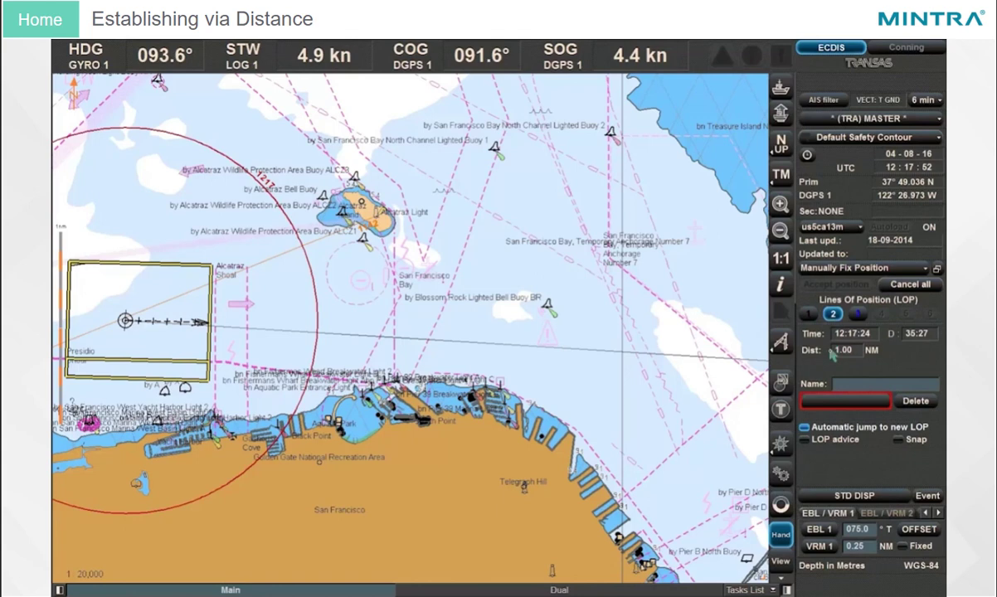
click(828, 398)
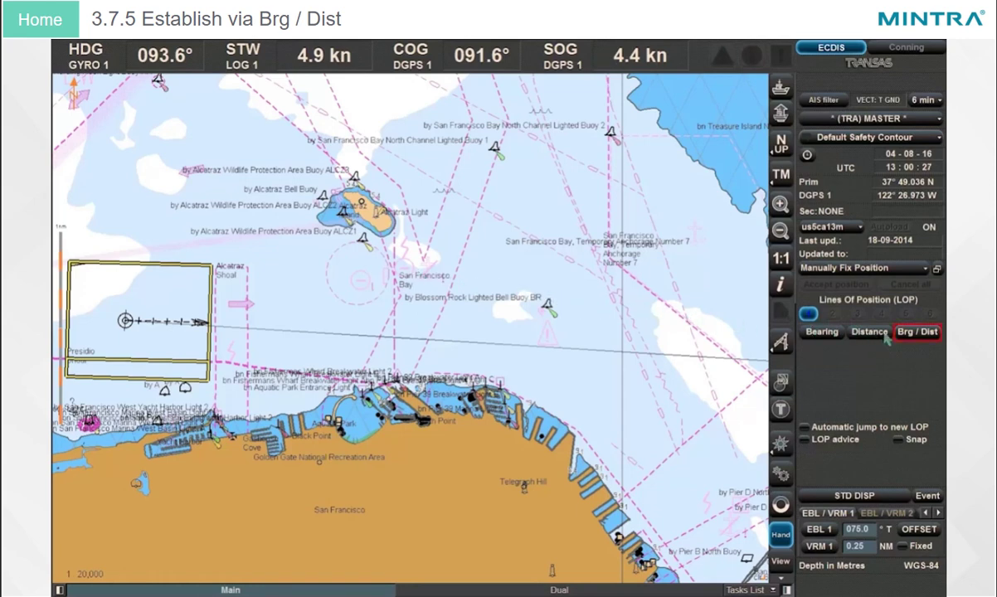
Create a bearing-and-distance line of position of 080.0° and 3.40 NM
click(917, 331)
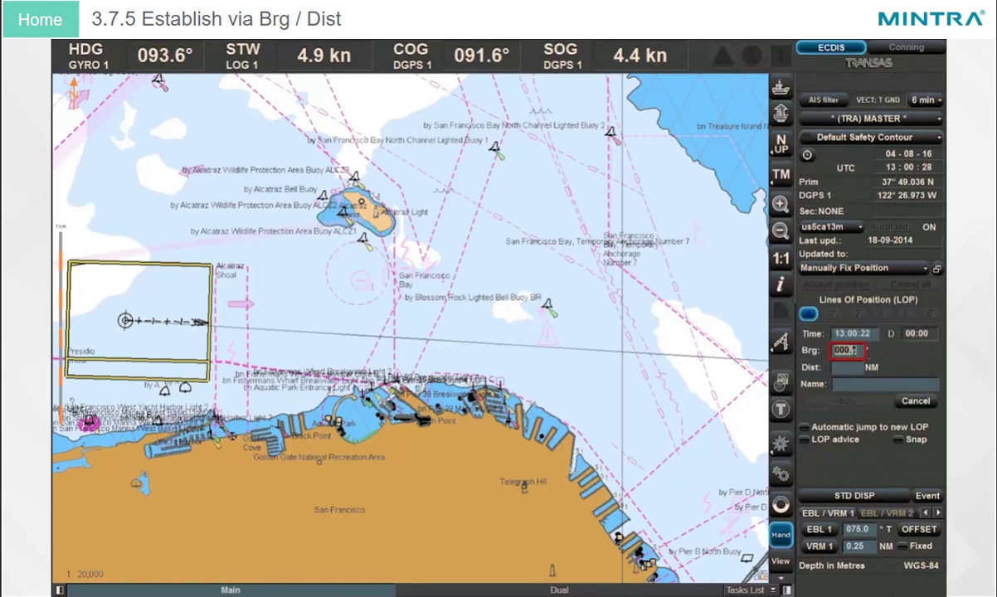
text(080)
key(Return)
text(3.4)
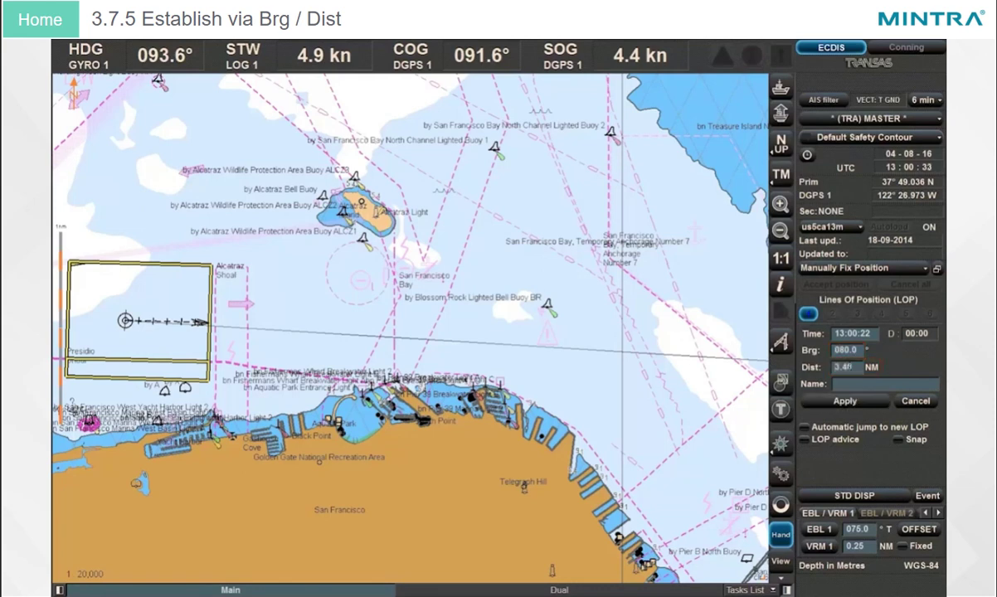
click(845, 401)
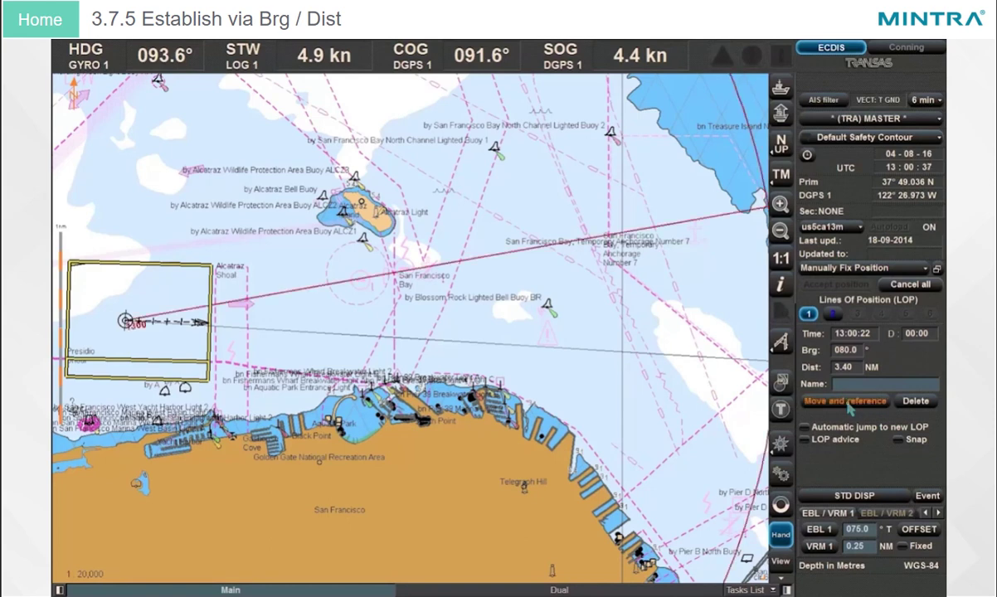
click(847, 403)
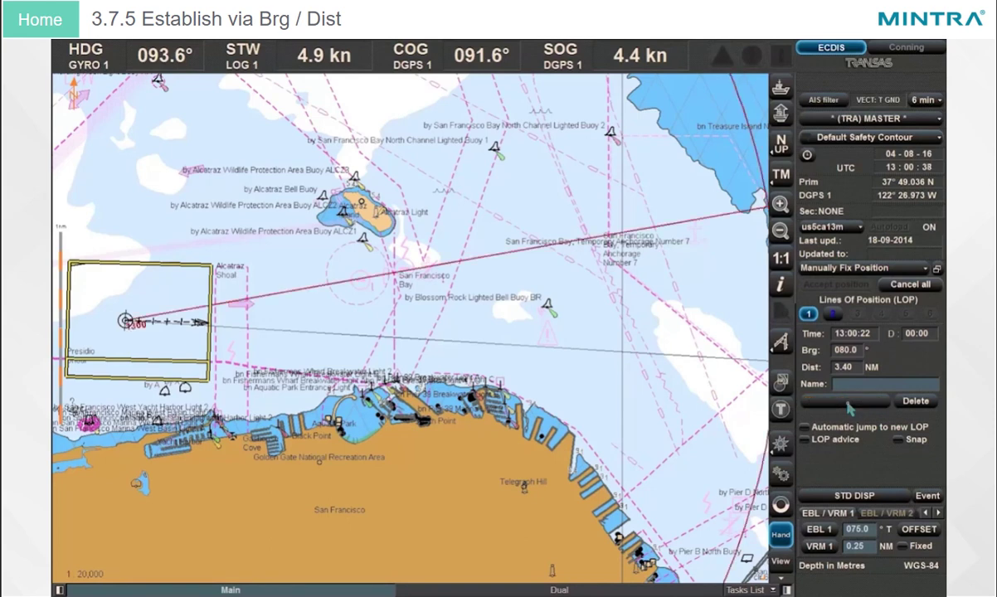
Zoom the chart out to 1:25,000 and bind the 080.0°/3.40 NM line to a chart point
click(780, 232)
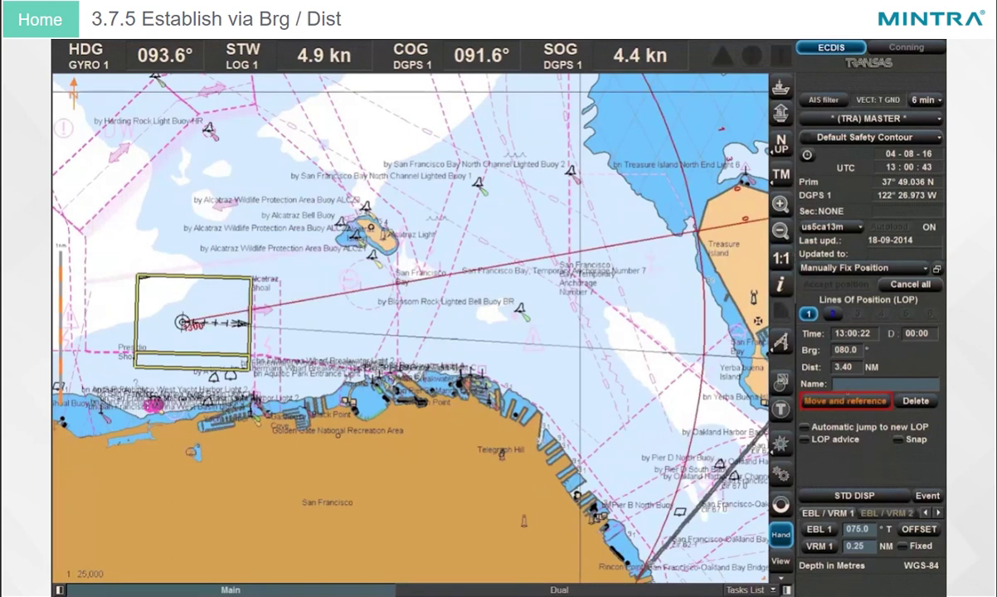
click(851, 402)
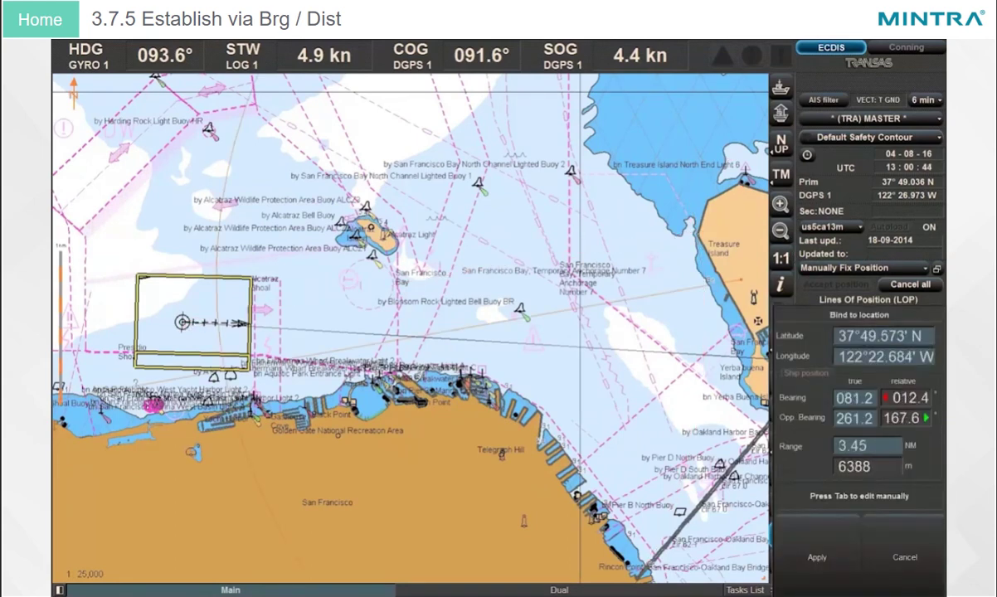
click(698, 234)
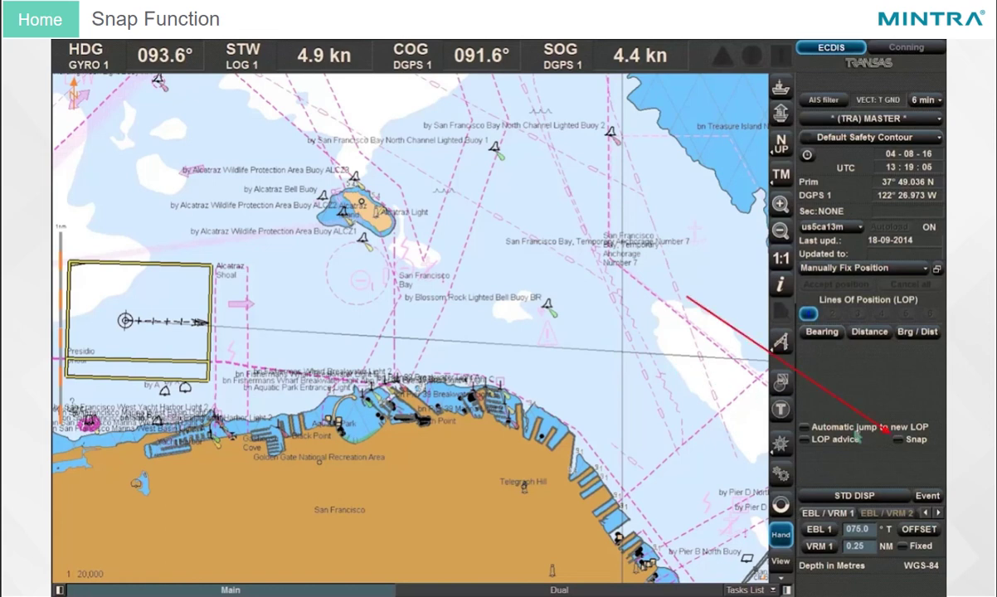
Apply a 071.0° bearing LOP and begin binding it to a chart location
click(820, 335)
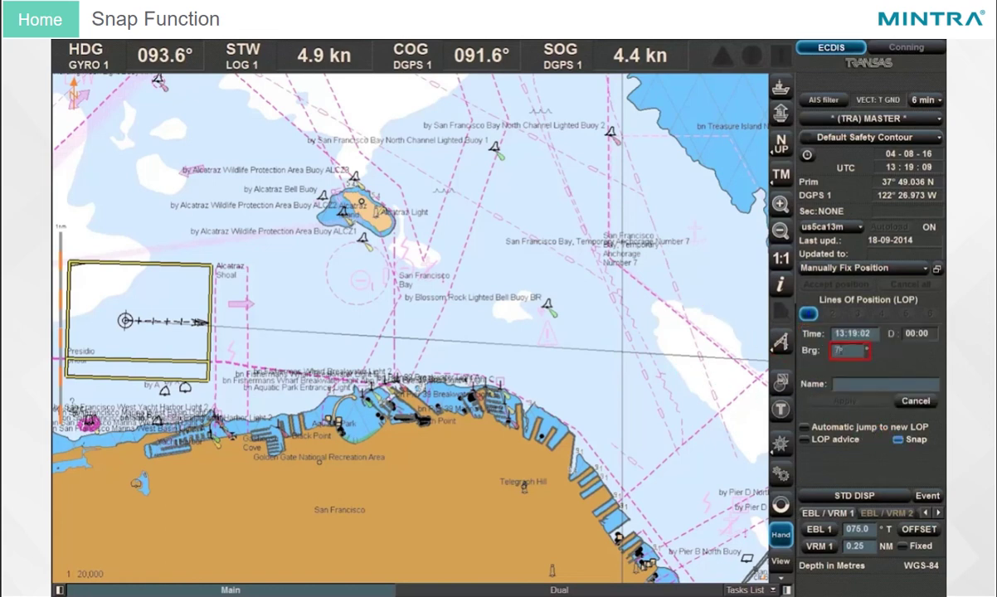
text(071.0)
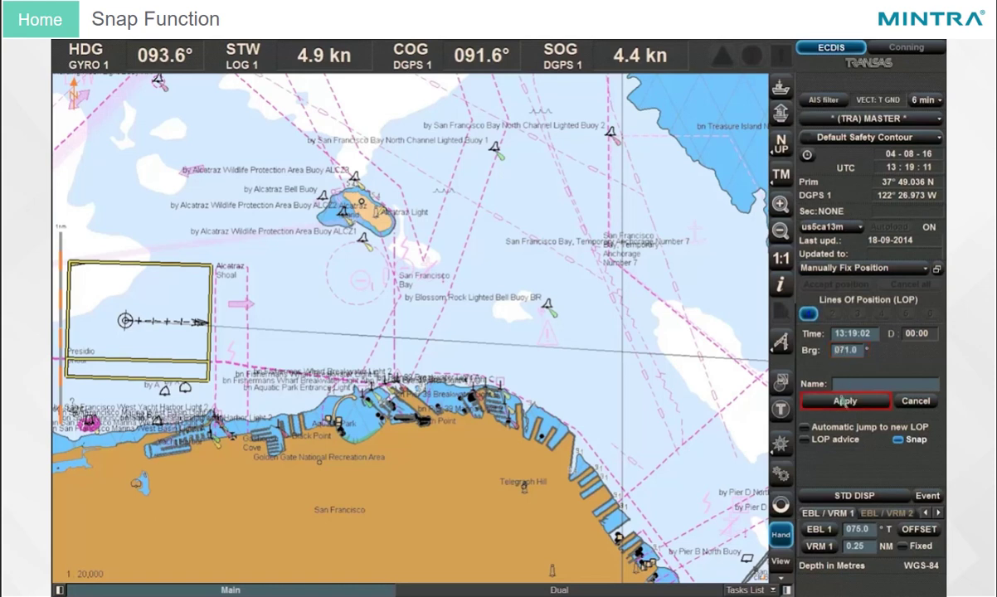
click(845, 402)
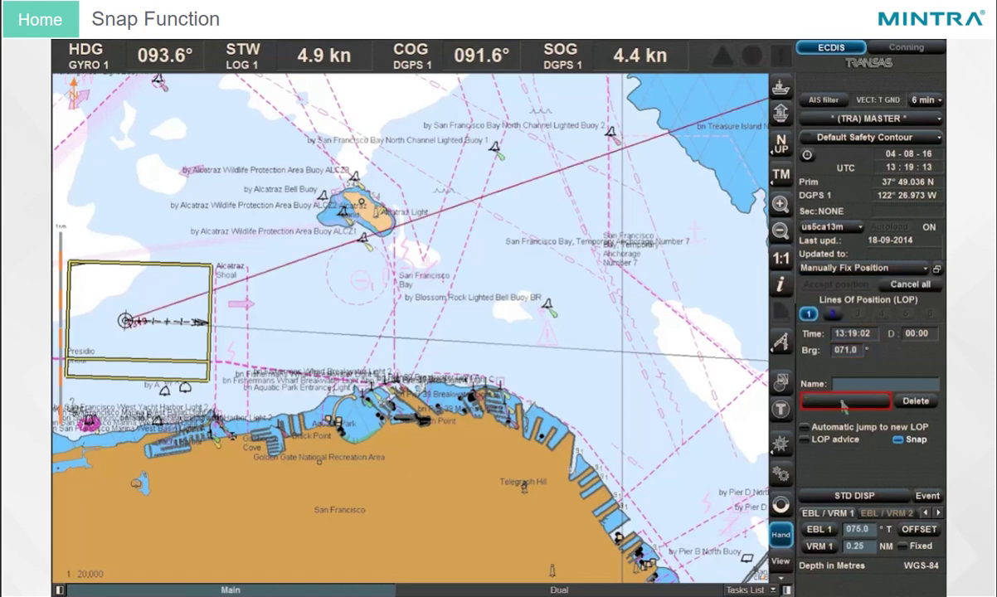
click(842, 403)
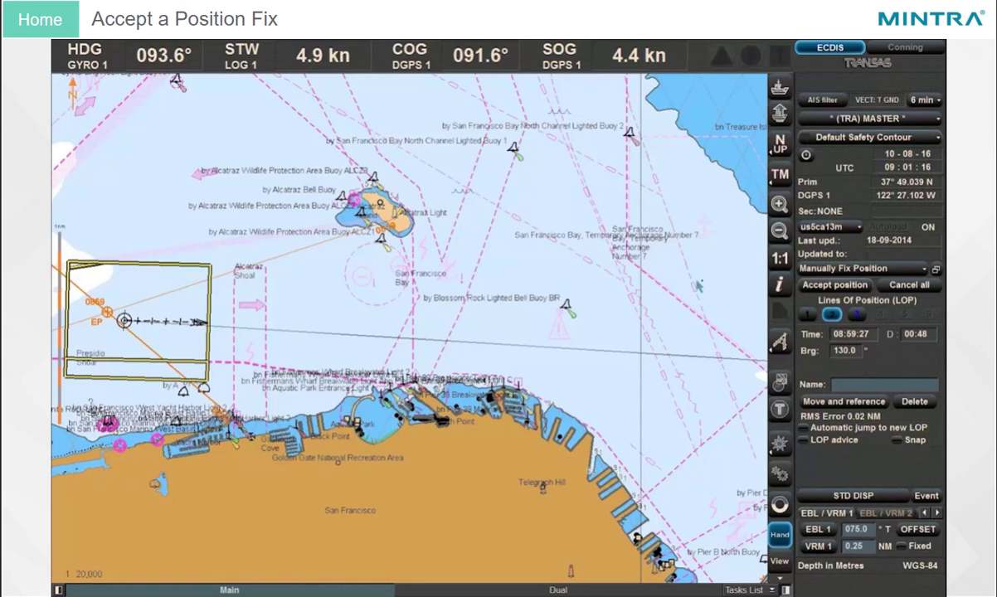
Accept the manual position fix and open the Sensors panel
click(840, 287)
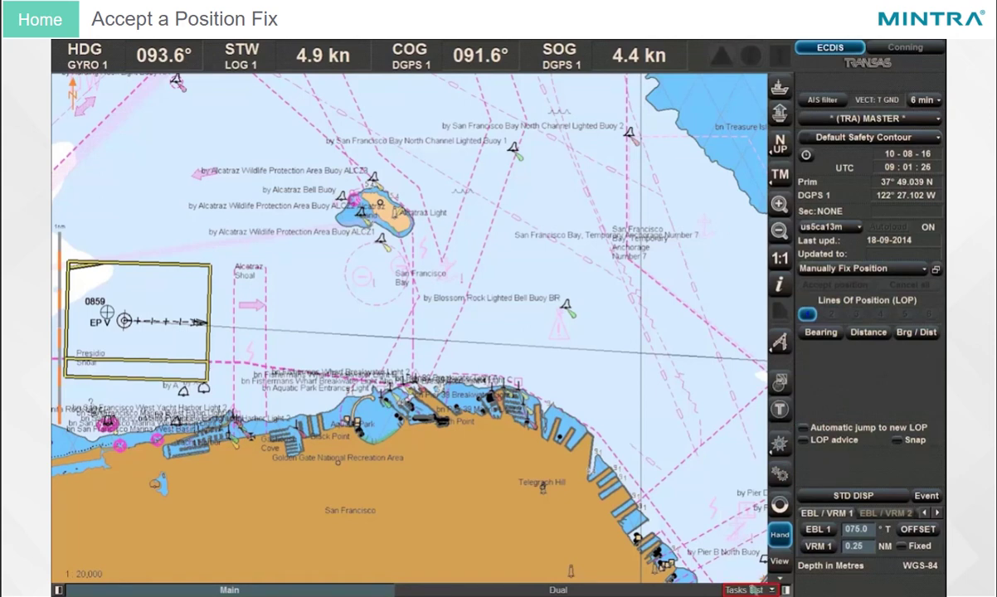
click(743, 590)
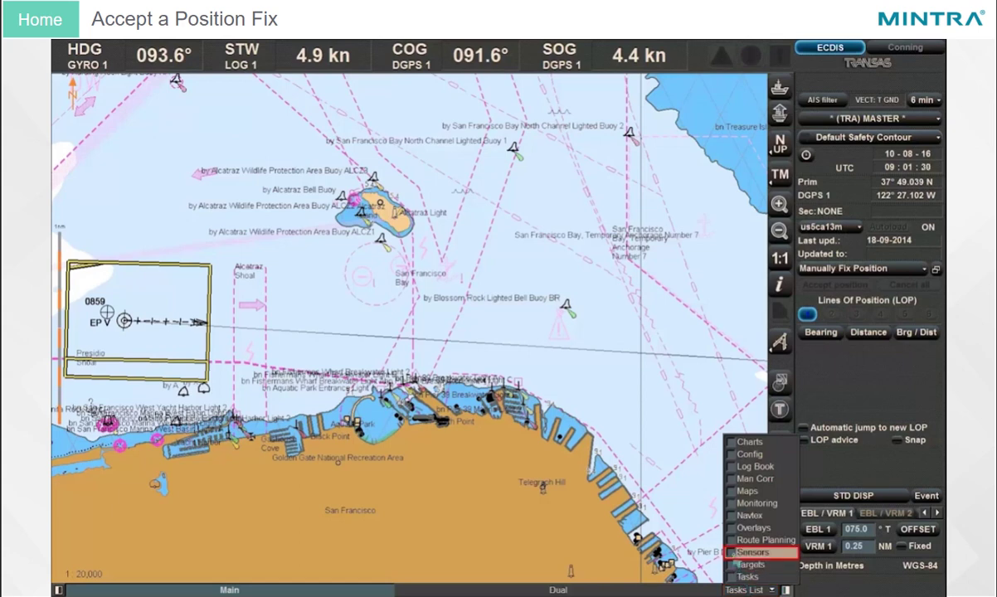
click(750, 552)
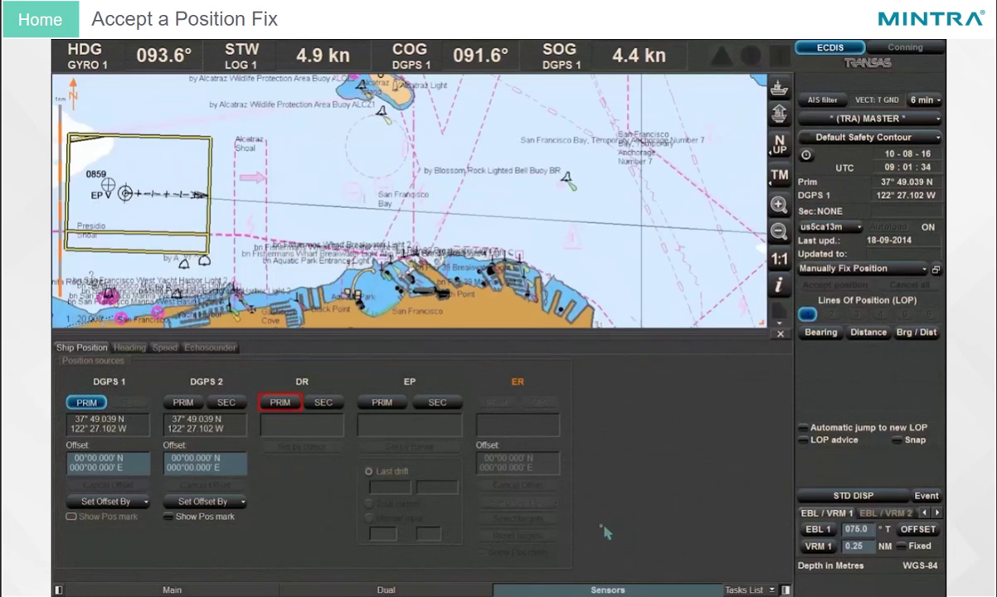
Make DR the primary position source, set by cursor at Alcatraz Shoal
click(280, 403)
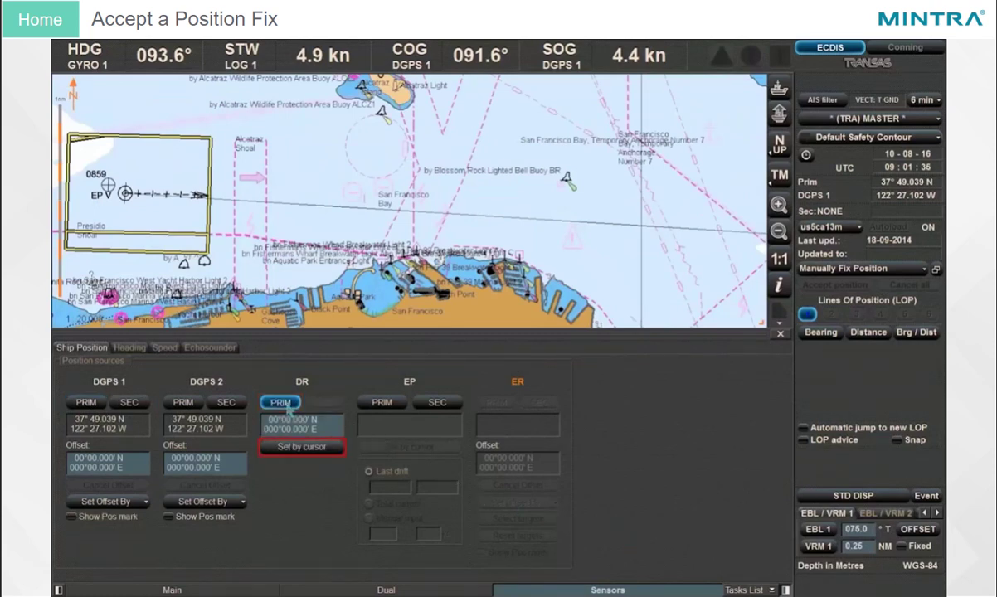
click(302, 447)
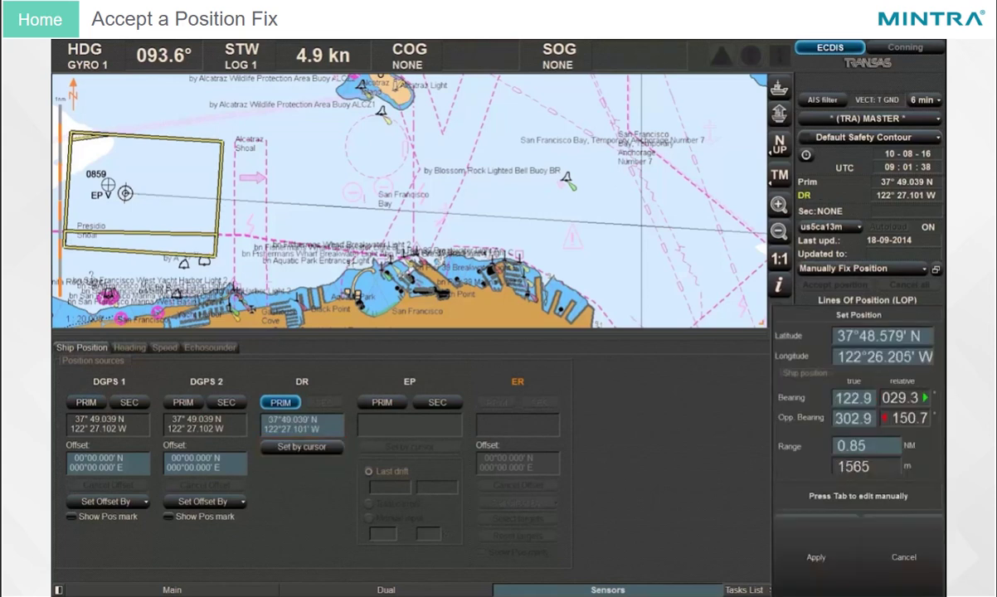
click(250, 166)
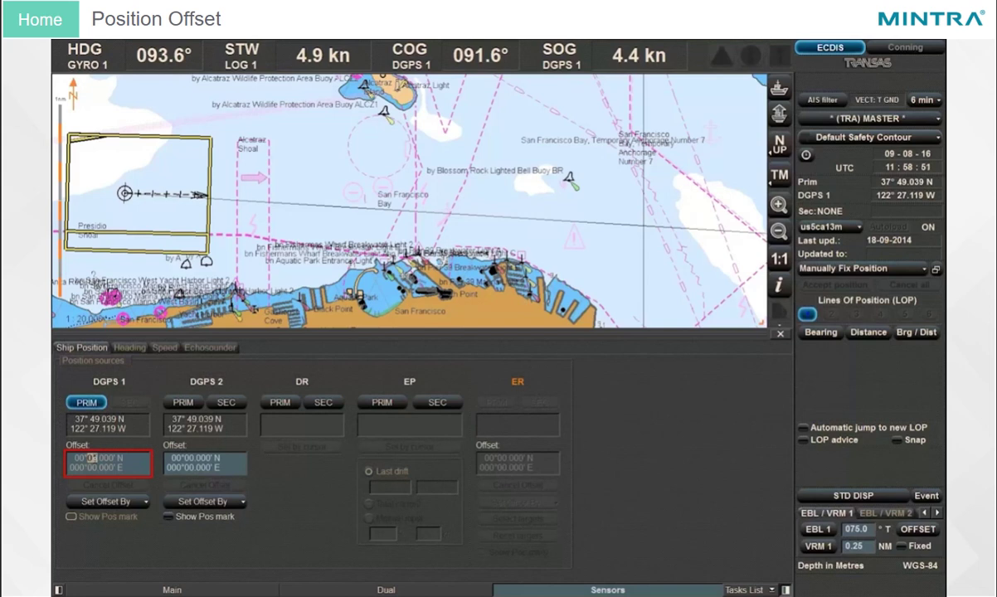
Offset DGPS 1 by 1' north, then by cursor to 00°00.520' N, 000°00.645' E
key(Return)
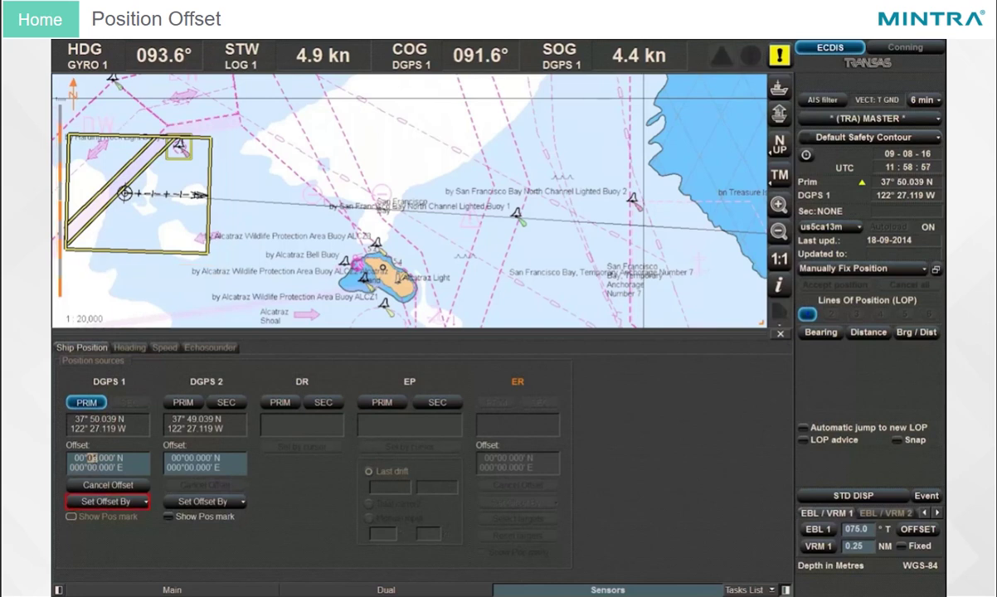
click(124, 502)
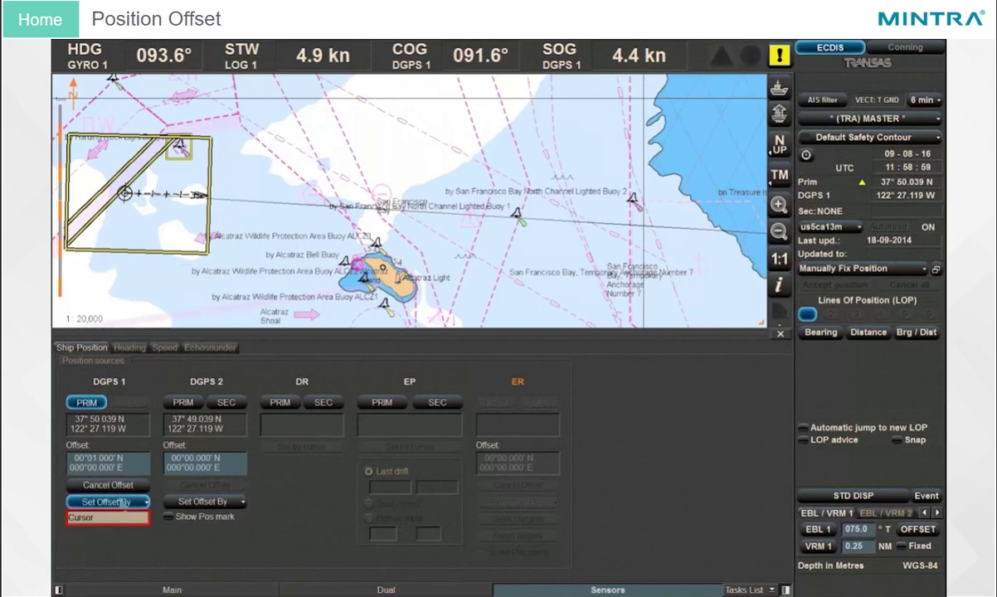
click(108, 518)
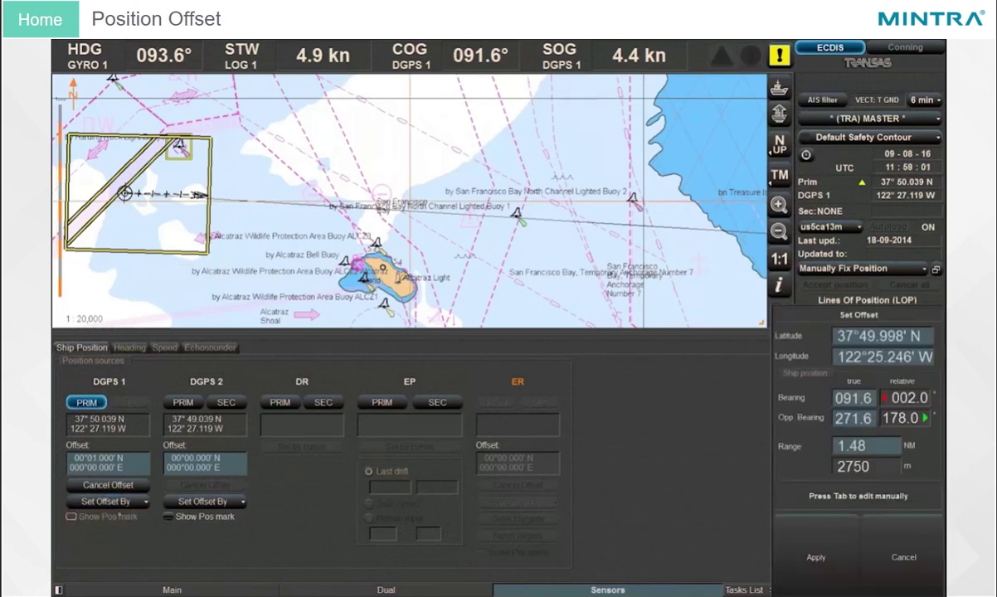
click(253, 285)
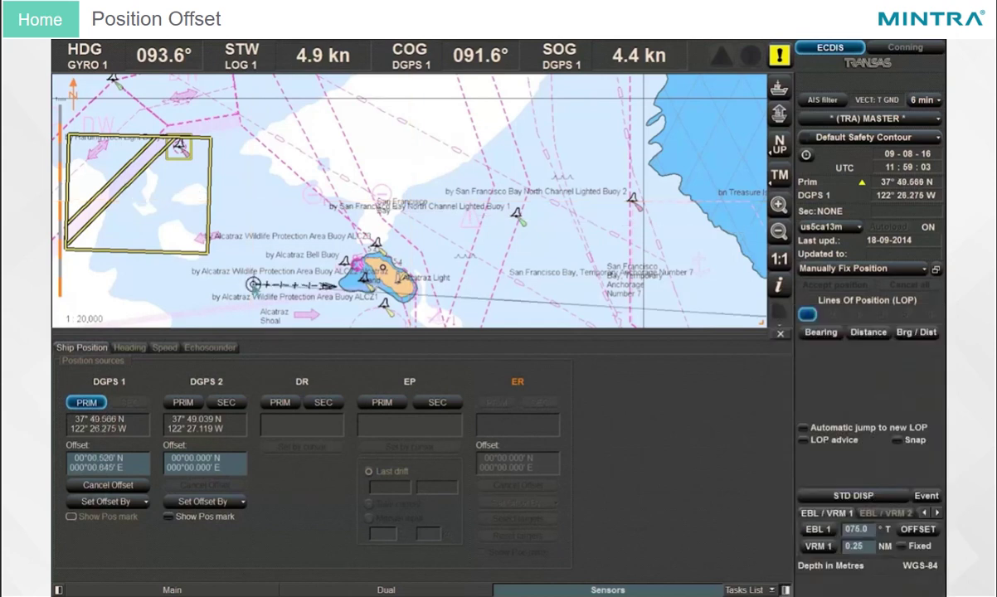